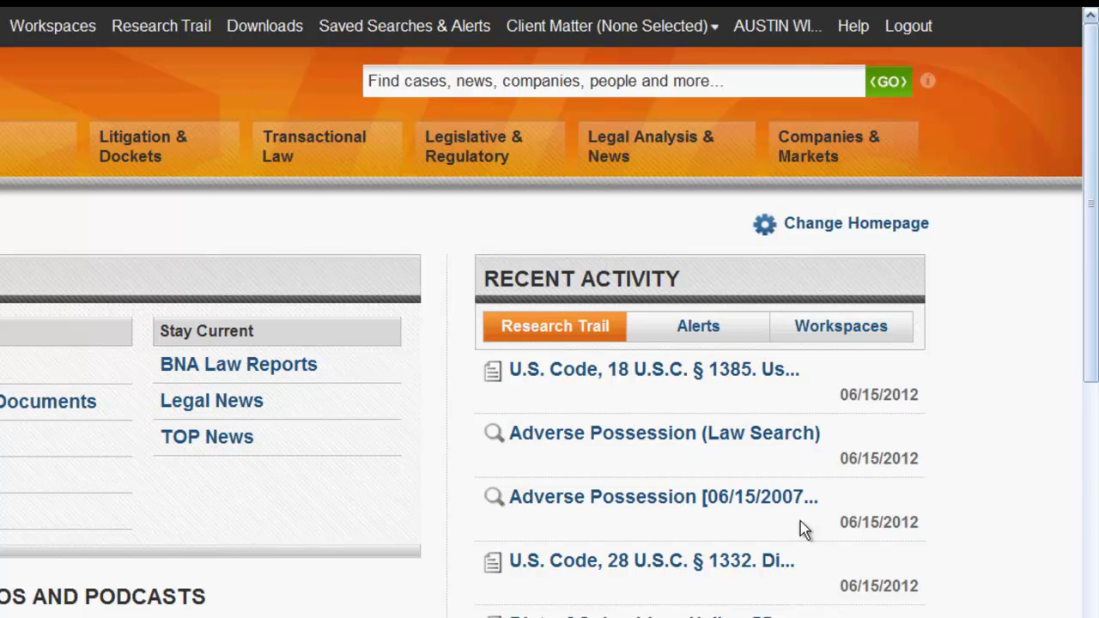
# Step: Run a citation search for 32 CFR 700.602, then go back to the home page
pyautogui.write('32 CFR 700.602')
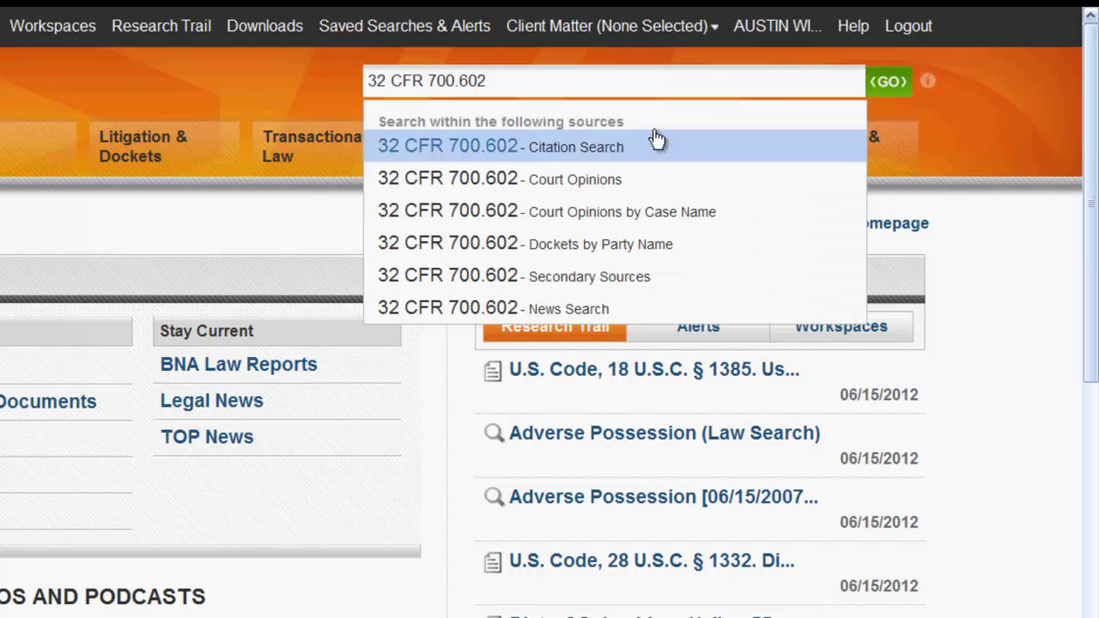
pyautogui.click(605, 142)
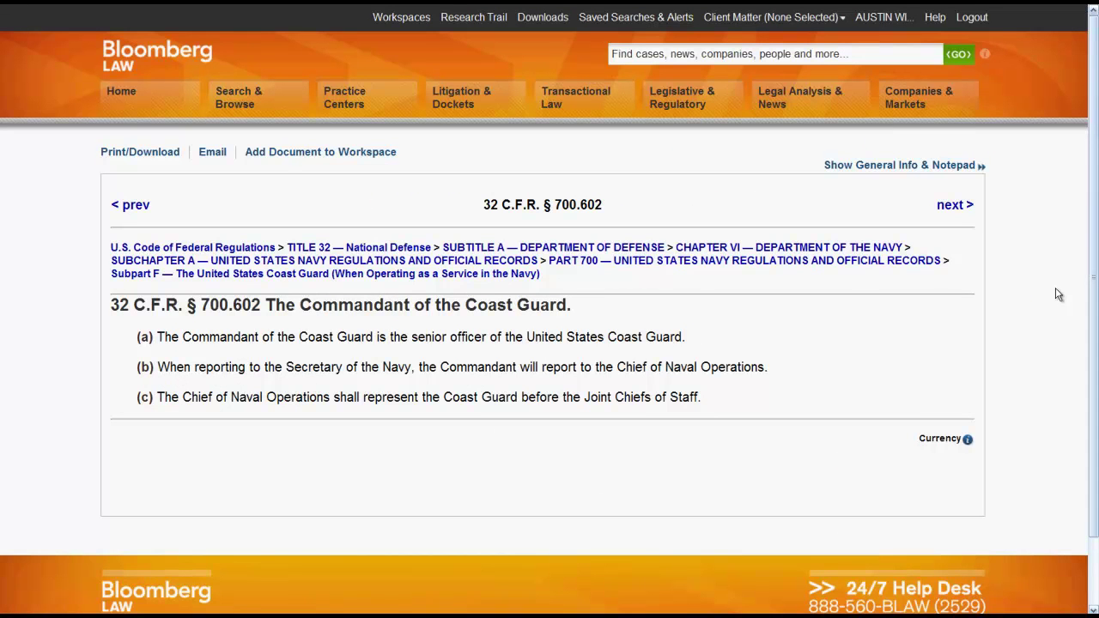
pyautogui.hotkey('alt', 'Left')
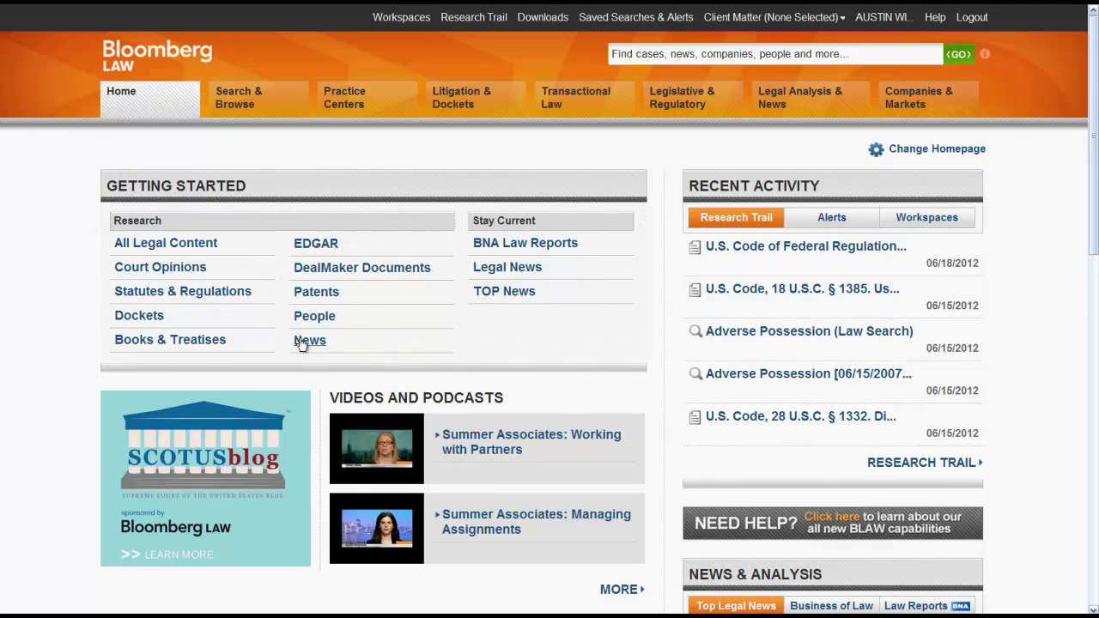
pyautogui.click(247, 291)
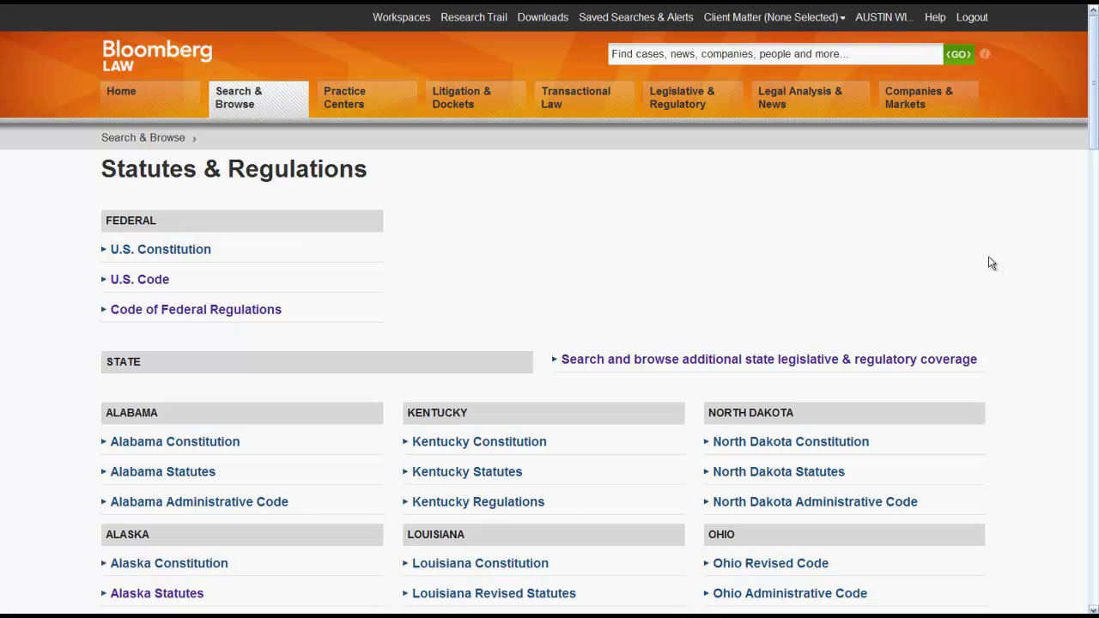
pyautogui.click(264, 311)
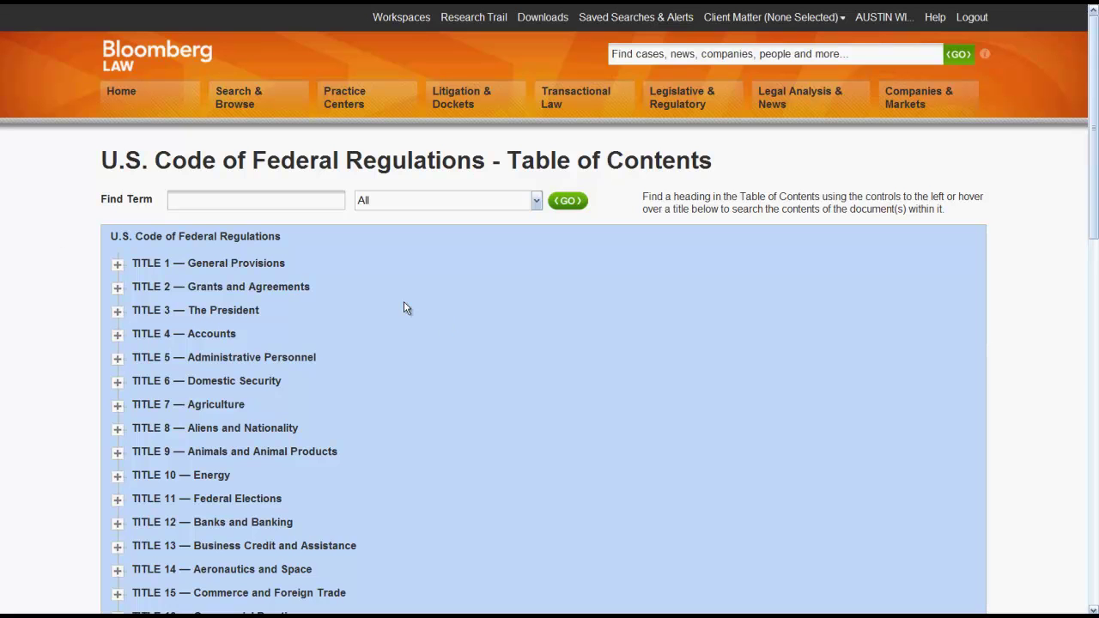
pyautogui.click(331, 263)
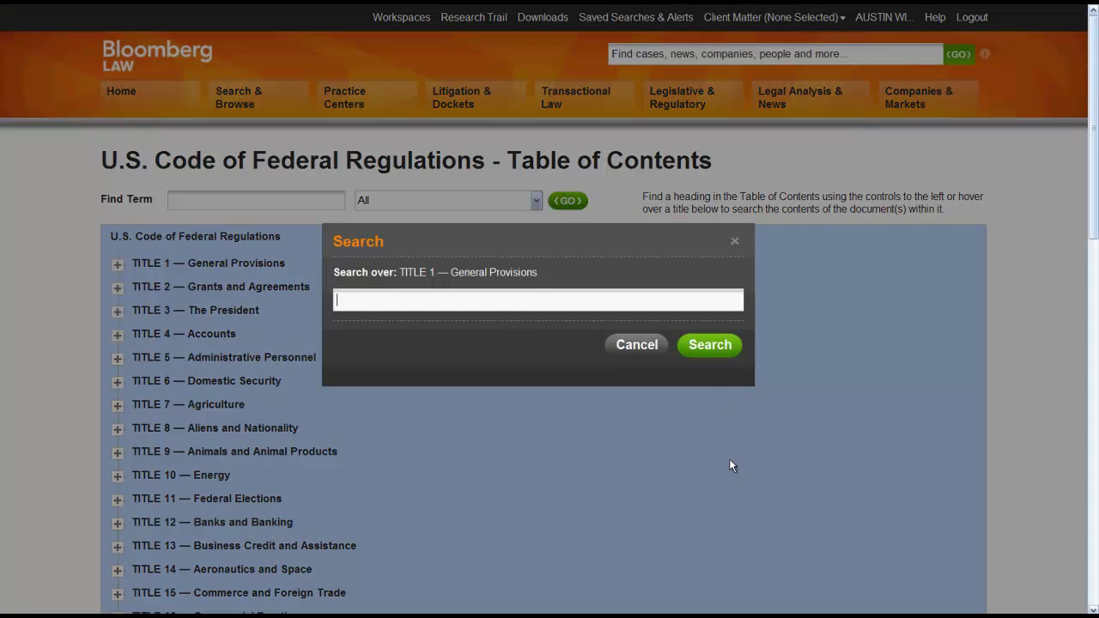
pyautogui.click(664, 351)
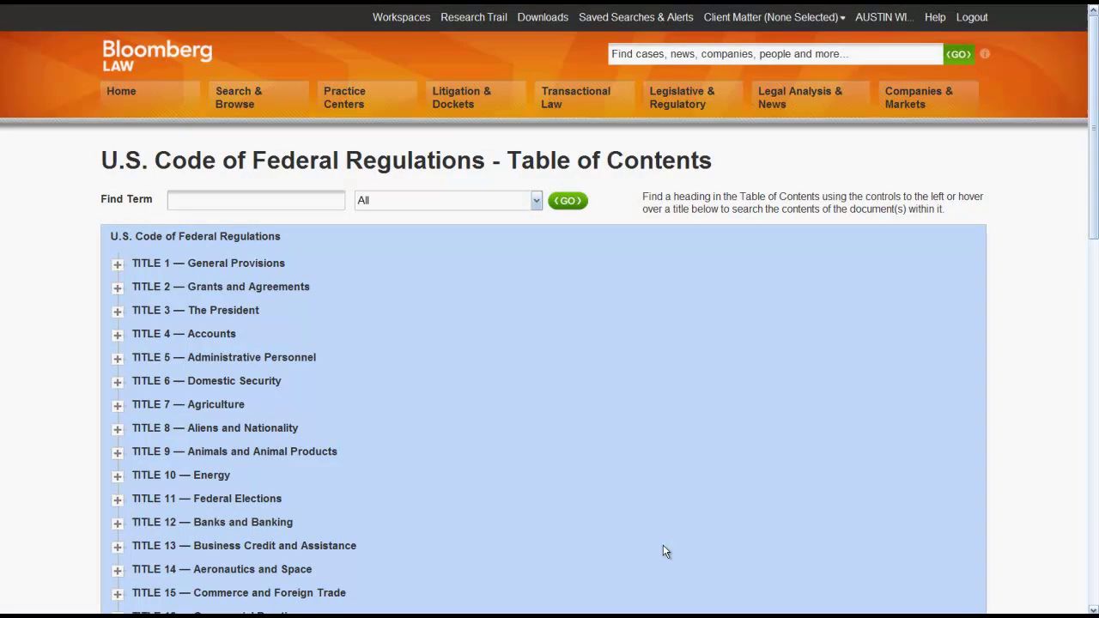
pyautogui.click(117, 287)
pyautogui.click(133, 310)
pyautogui.click(149, 334)
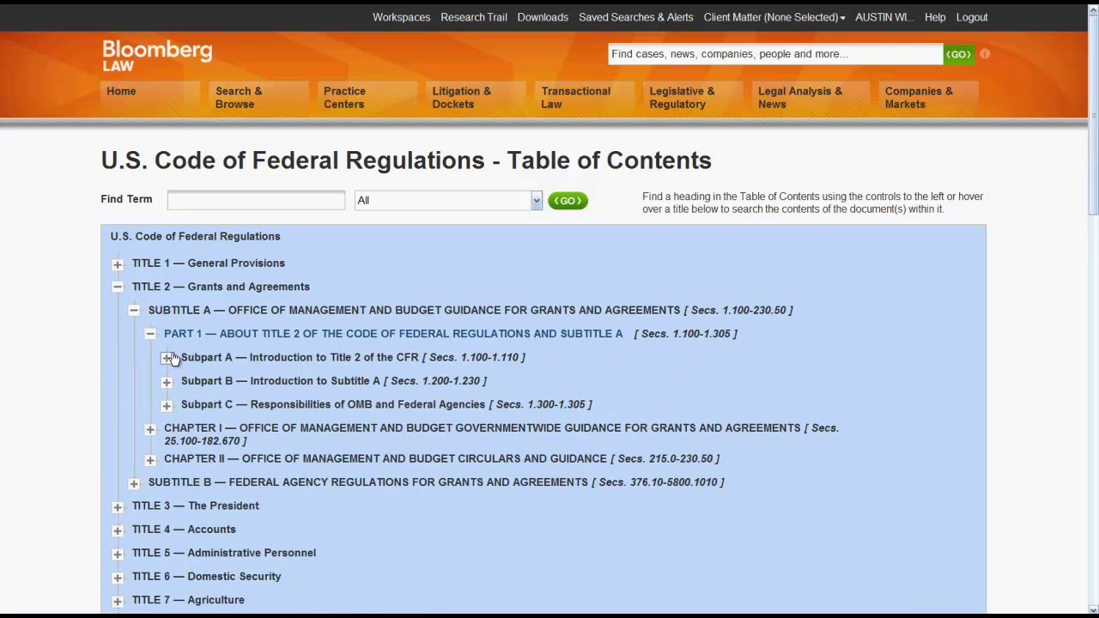
pyautogui.click(166, 358)
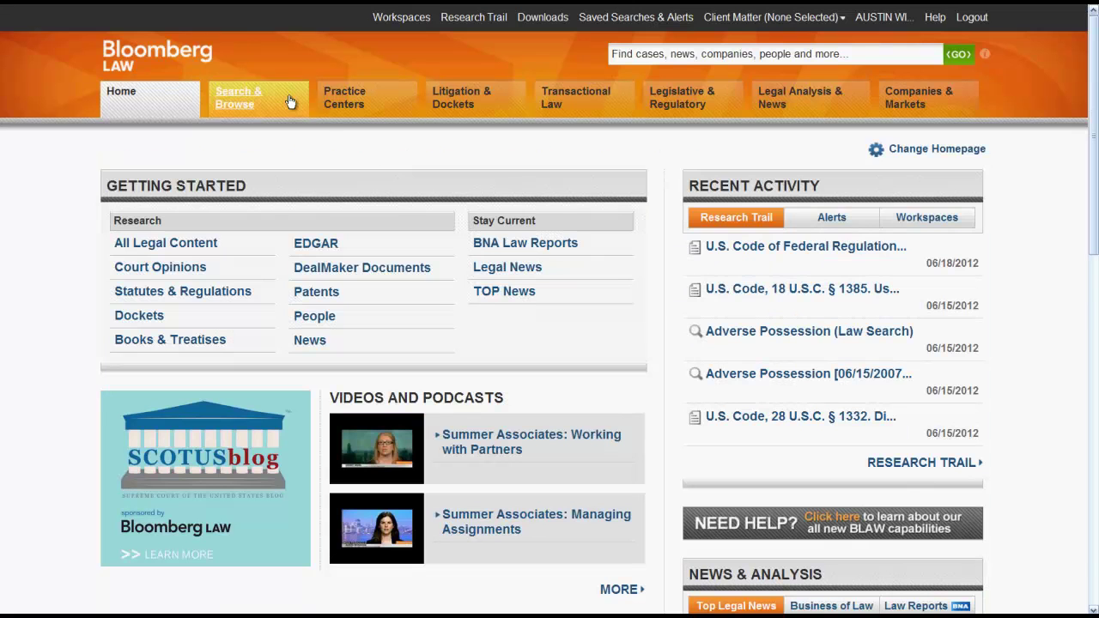
# Step: Go to the Regulatory search page and filter sources by 'Code of Federal Regulations'
pyautogui.moveTo(290, 102)
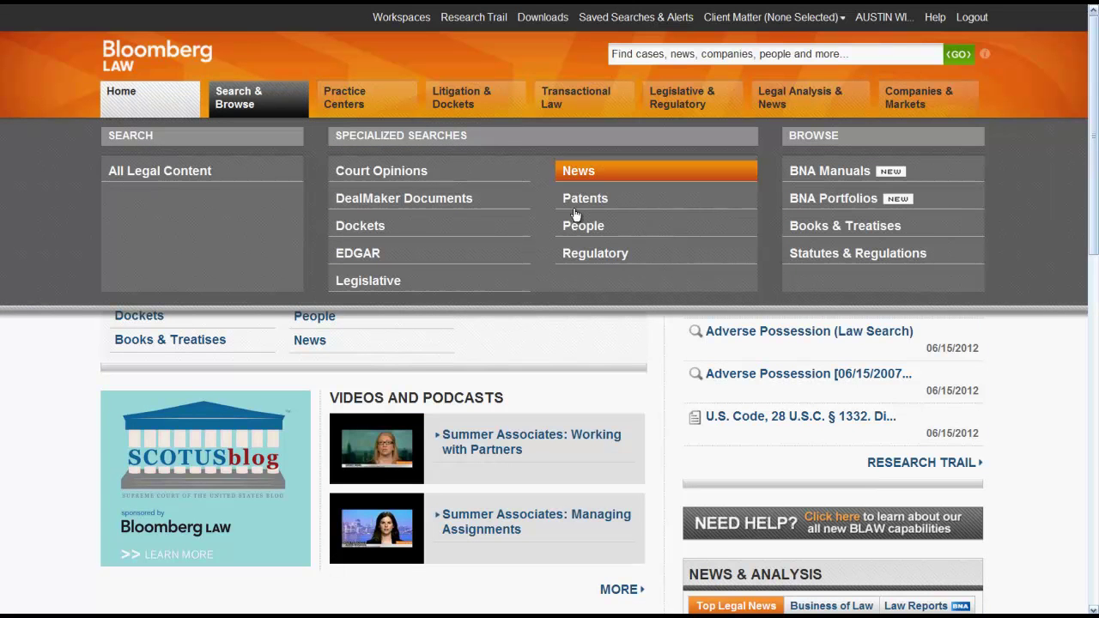
pyautogui.click(601, 254)
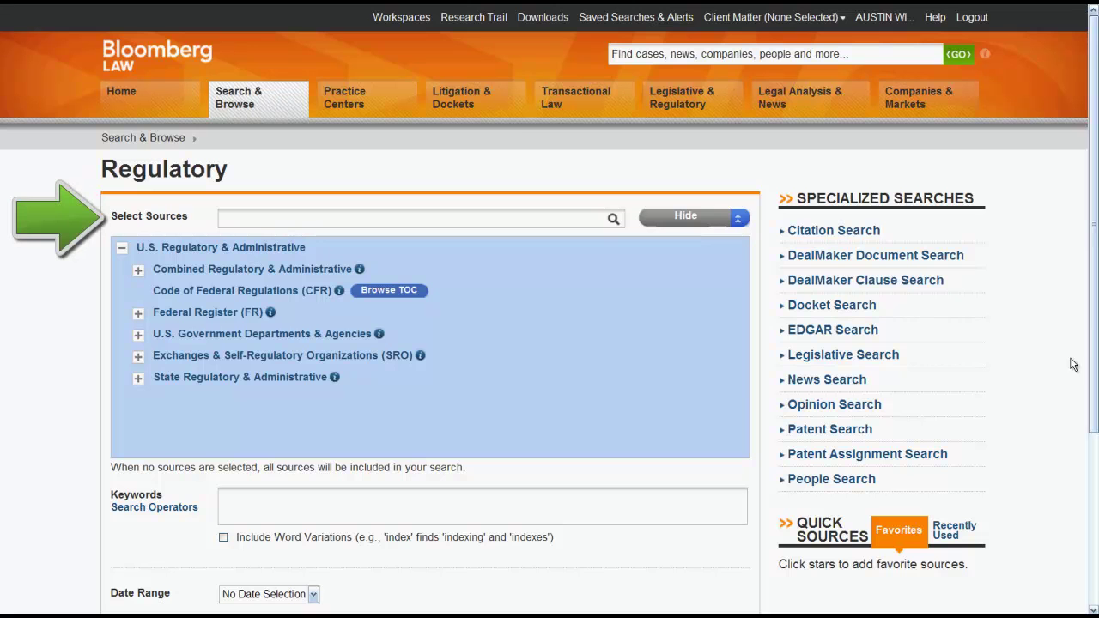
pyautogui.click(496, 215)
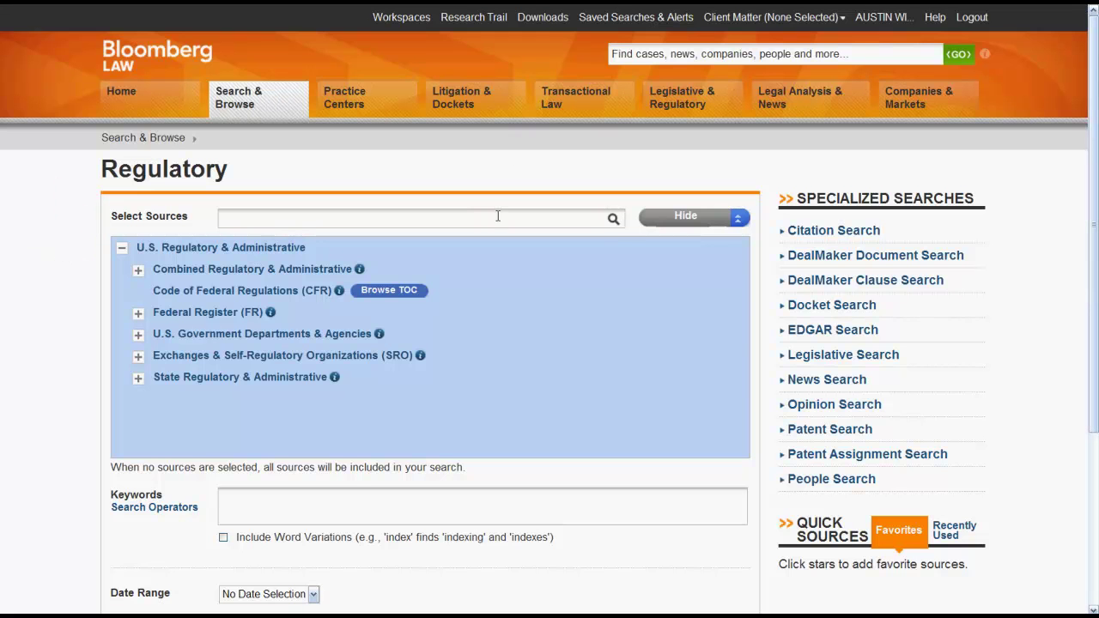
pyautogui.write('Code of Federal Regulations')
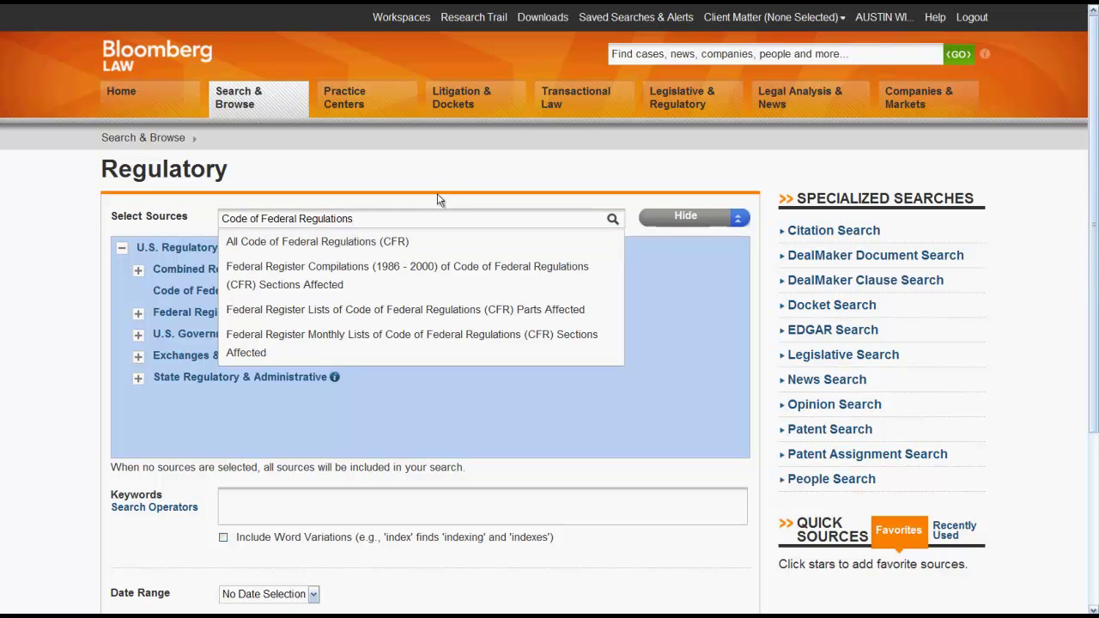
pyautogui.click(434, 184)
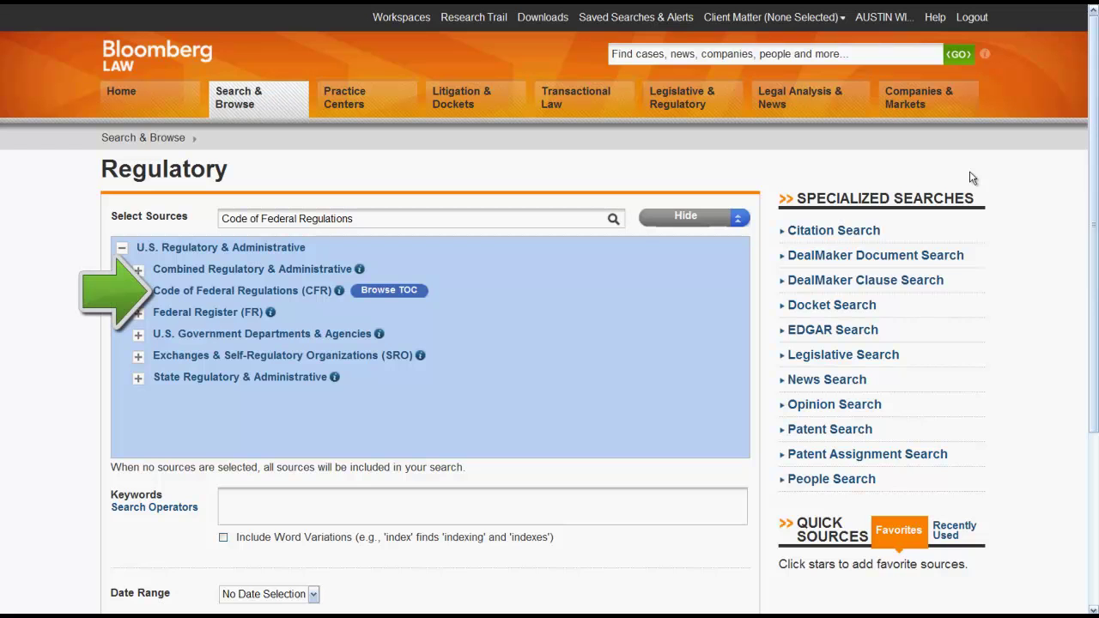
# Step: Add all Code of Federal Regulations and the Federal Register as search sources
pyautogui.click(249, 290)
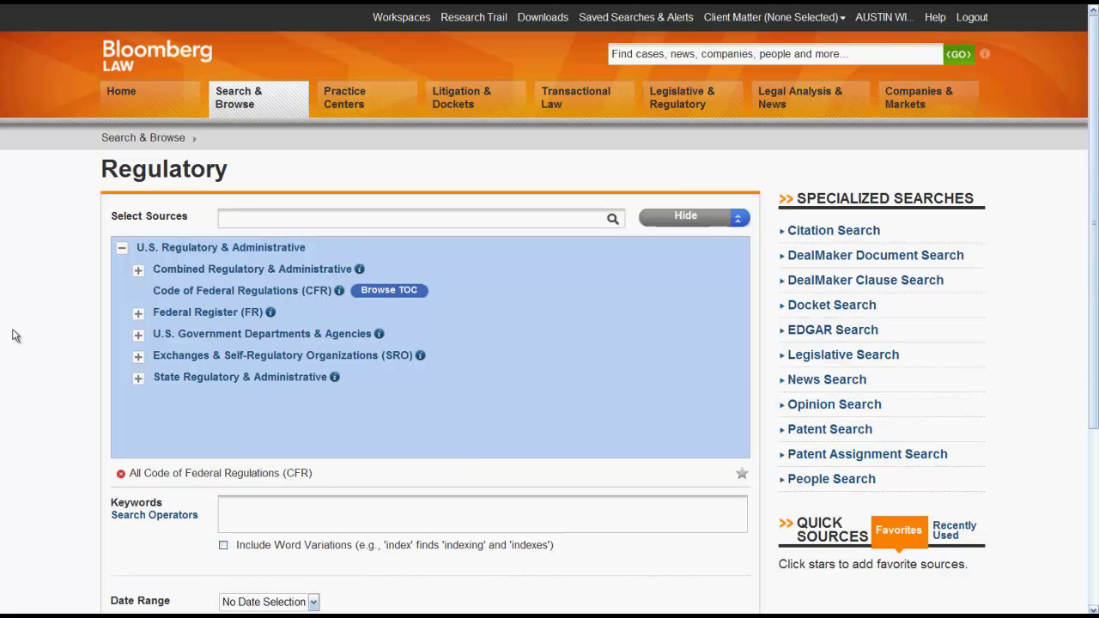
pyautogui.click(385, 294)
pyautogui.hotkey('alt', 'Left')
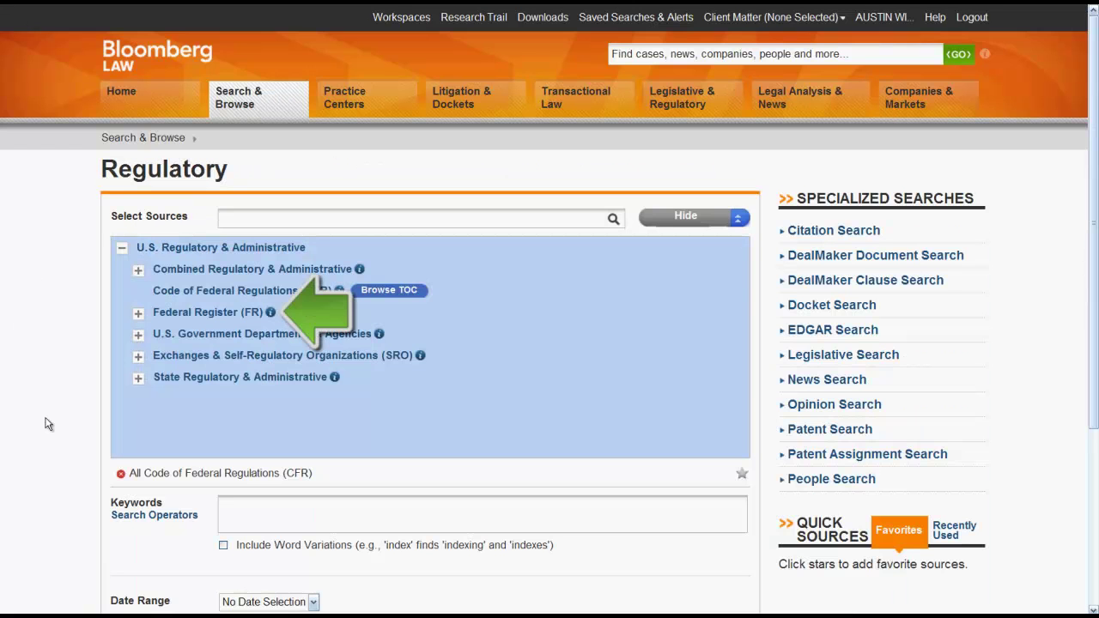
pyautogui.click(195, 312)
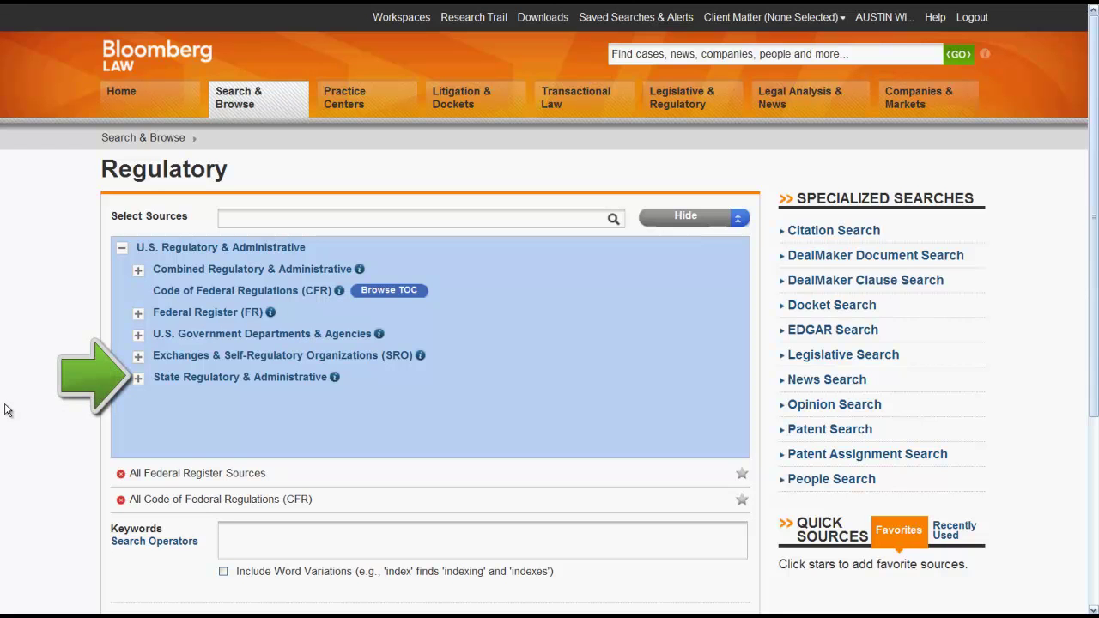
# Step: Add Georgia Rules & Regulations from the state regulatory sources
pyautogui.click(138, 378)
pyautogui.scroll(-1, 743, 284)
pyautogui.scroll(-3, 745, 288)
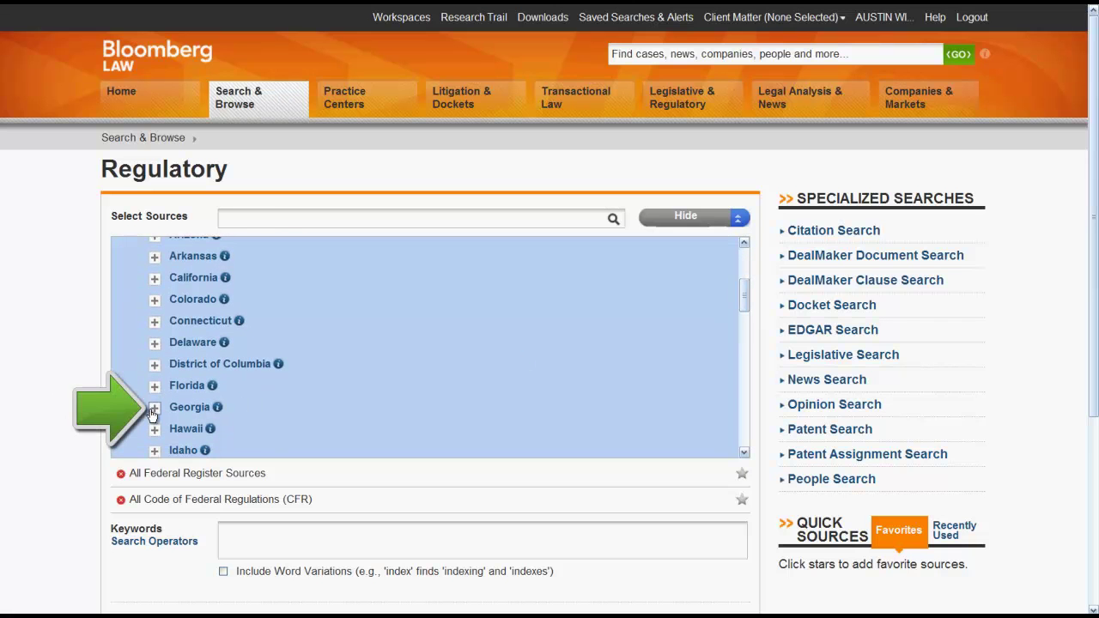
pyautogui.click(154, 407)
pyautogui.scroll(-2, 744, 286)
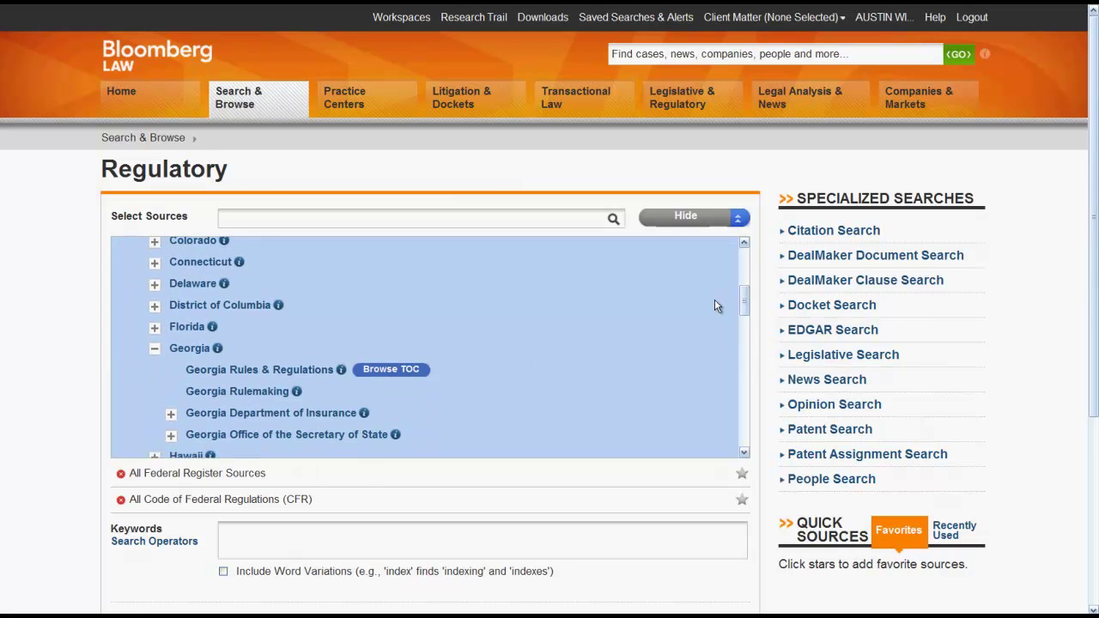
pyautogui.click(316, 371)
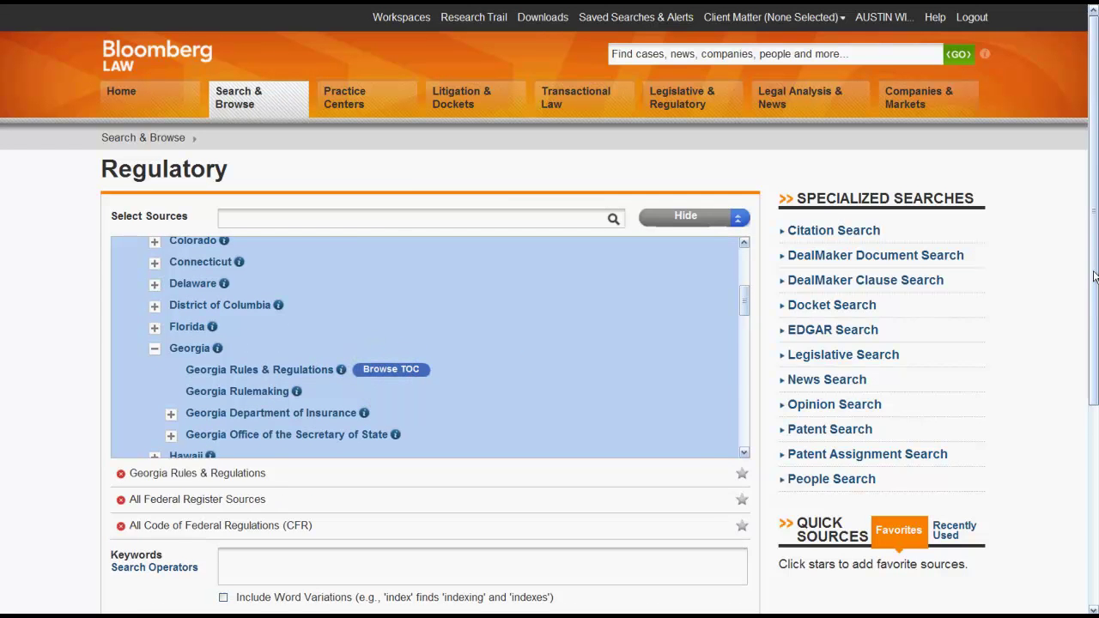
pyautogui.moveTo(1094, 276); pyautogui.dragTo(1095, 376)
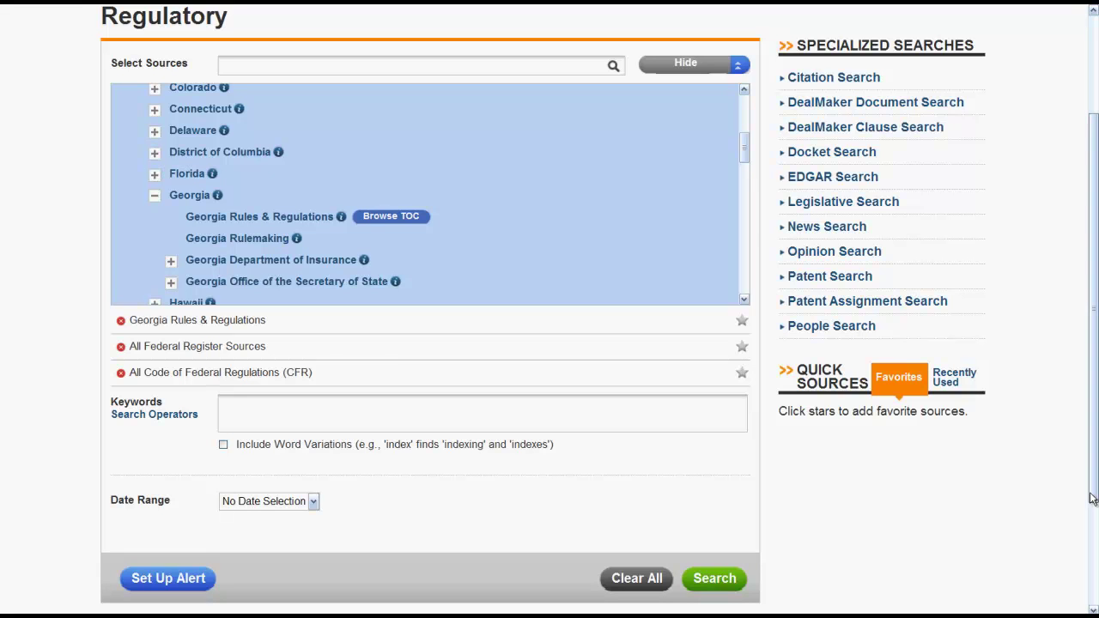
# Step: Search the selected sources for the keywords 'foia request'
pyautogui.click(678, 409)
pyautogui.write('foia request')
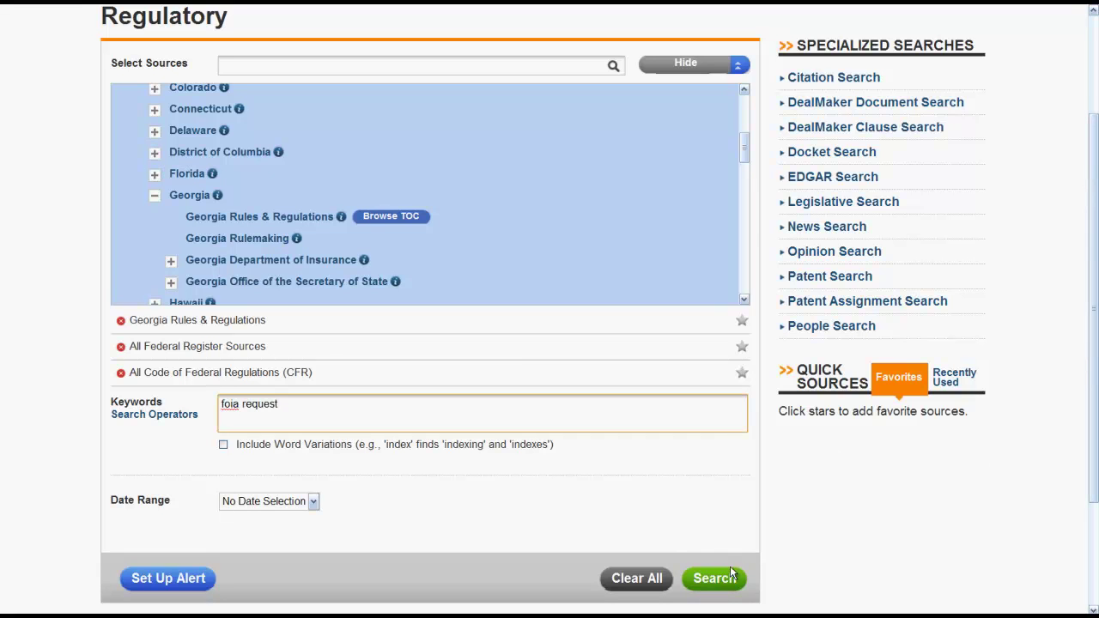
pyautogui.click(728, 578)
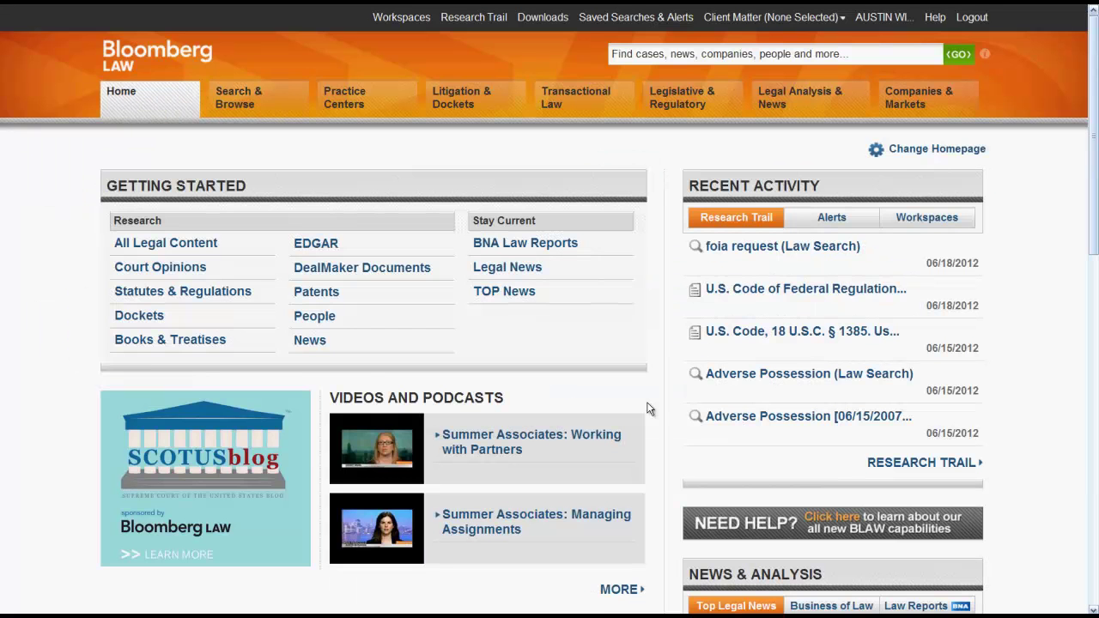
pyautogui.moveTo(383, 99)
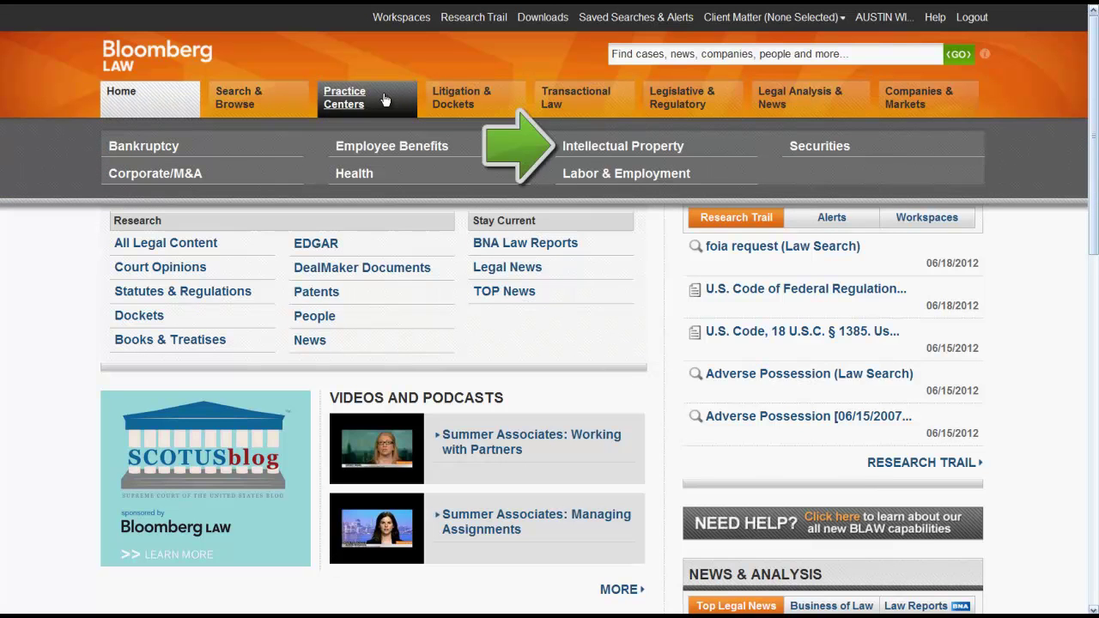
pyautogui.click(576, 148)
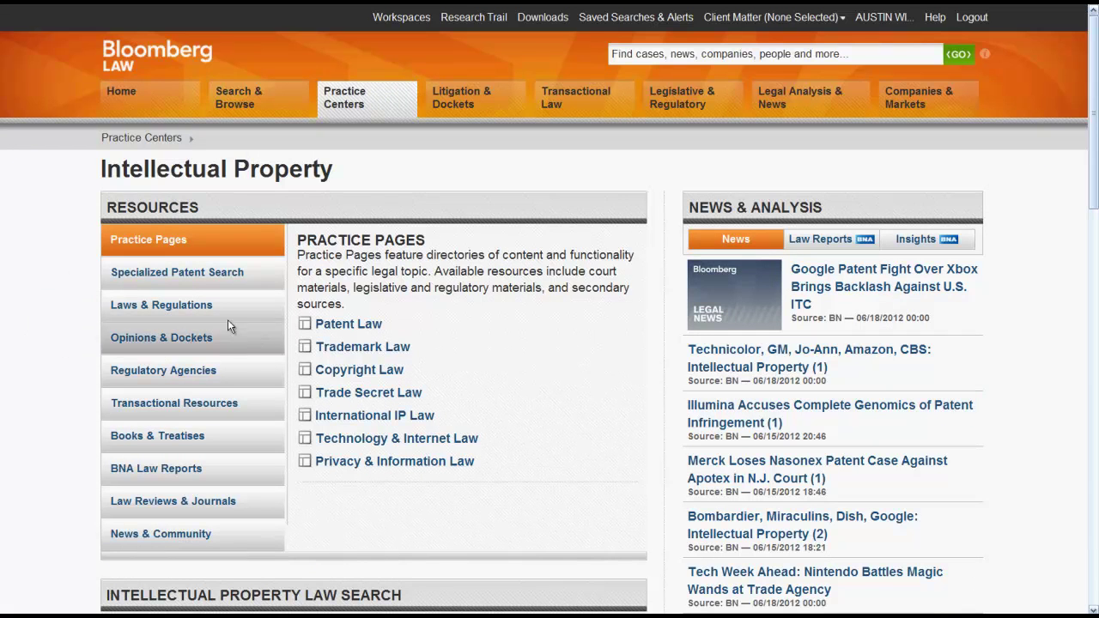
pyautogui.click(197, 306)
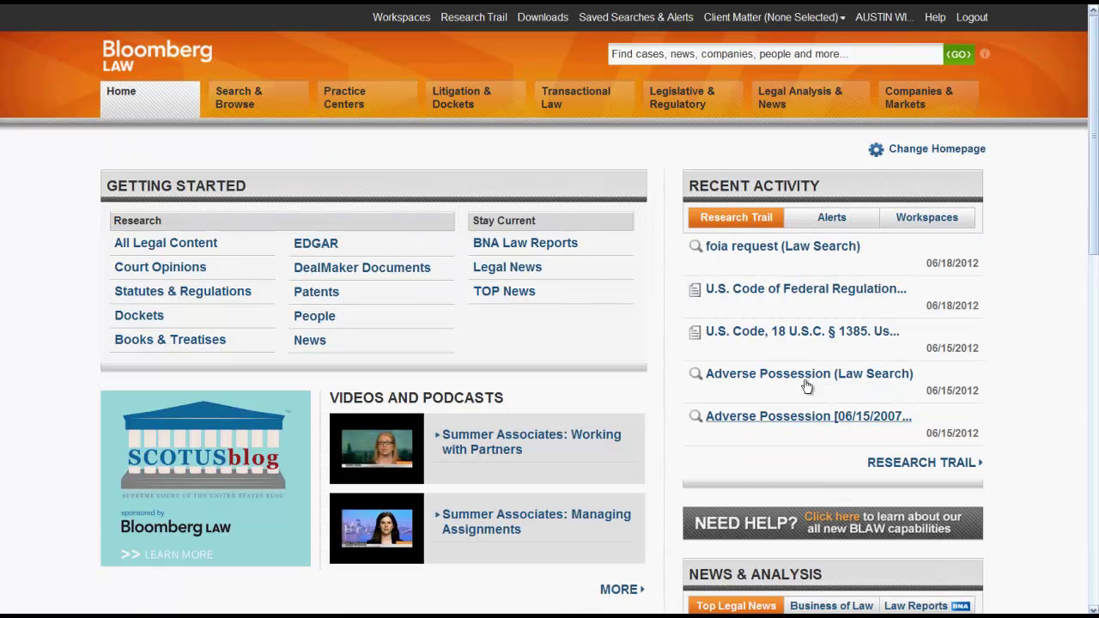
pyautogui.moveTo(504, 102)
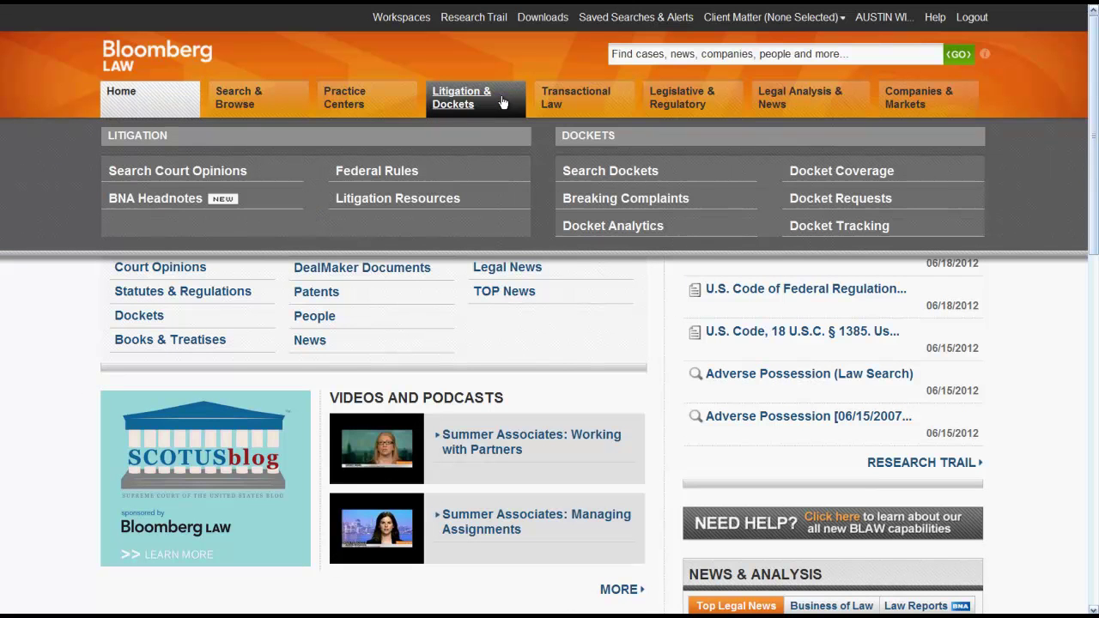
pyautogui.click(448, 199)
pyautogui.moveTo(1096, 138); pyautogui.dragTo(1096, 170)
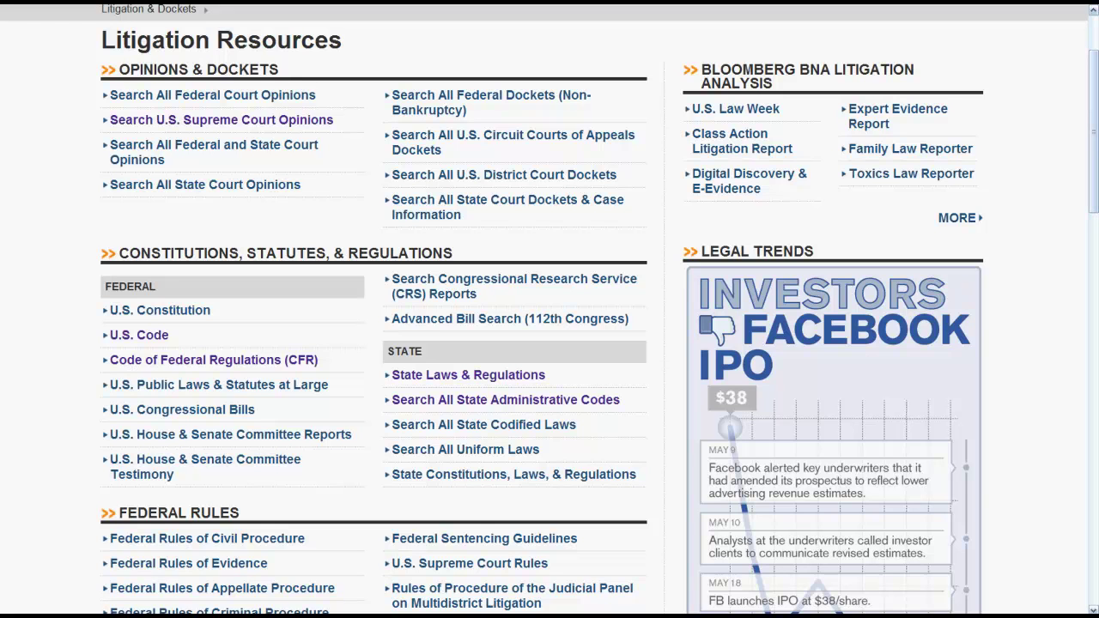
pyautogui.click(537, 385)
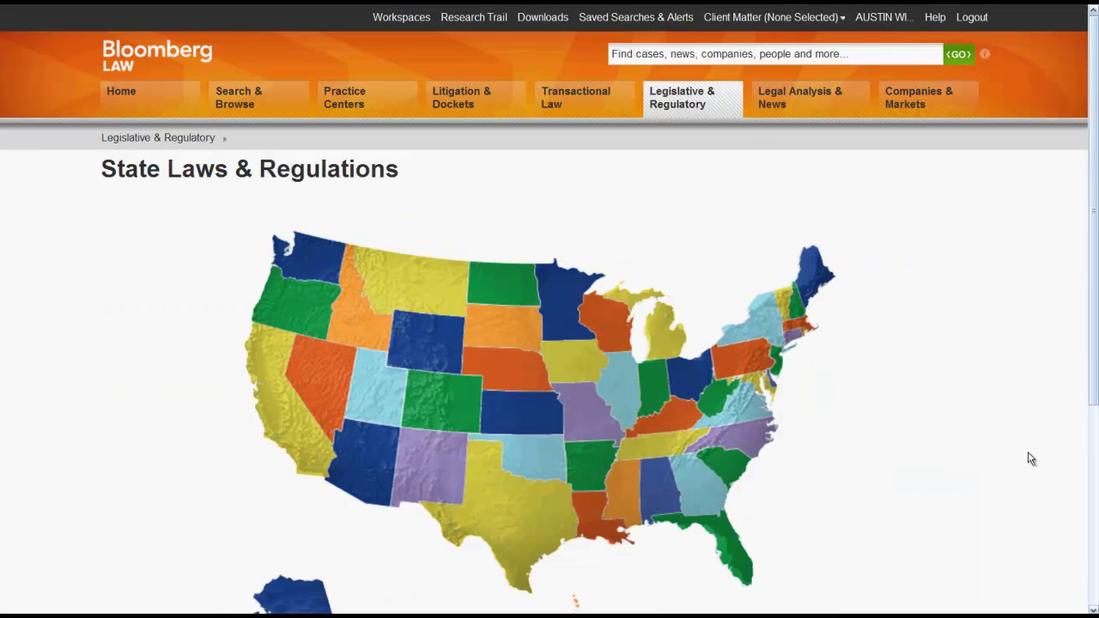
pyautogui.click(714, 497)
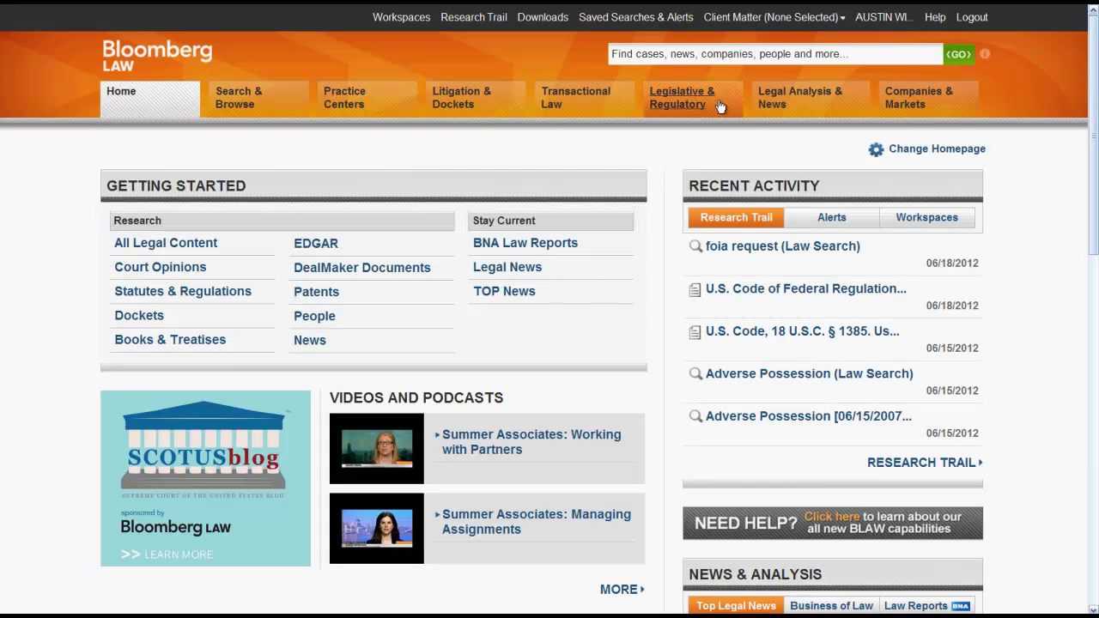
# Step: Go to Regulatory Resources under Legislative & Regulatory and scroll down the page
pyautogui.moveTo(719, 105)
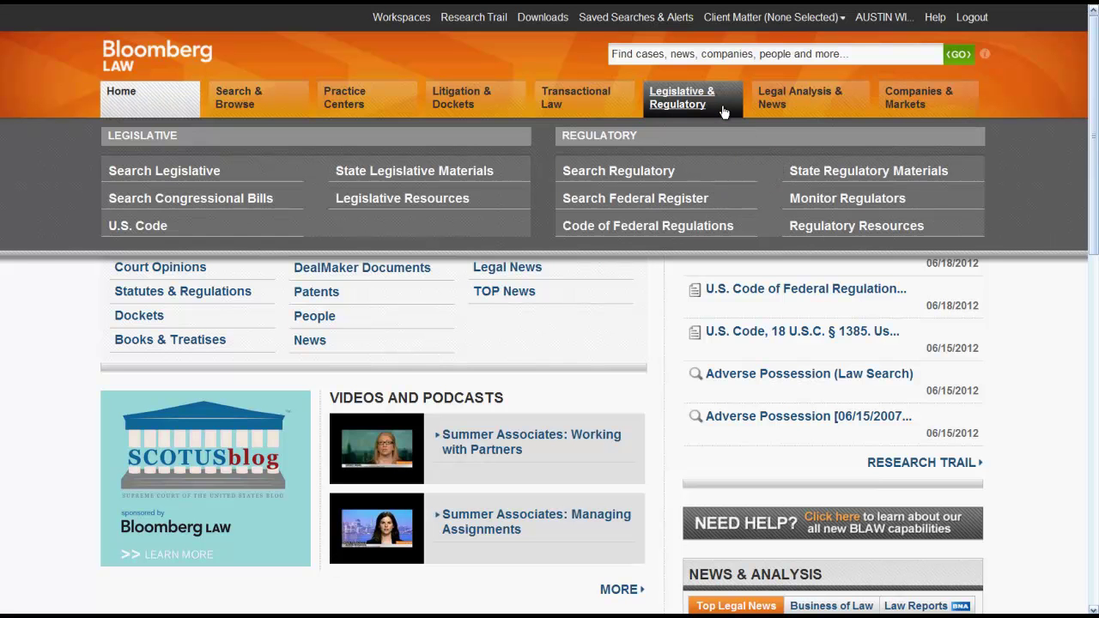
pyautogui.click(834, 226)
pyautogui.moveTo(1094, 185); pyautogui.dragTo(1094, 227)
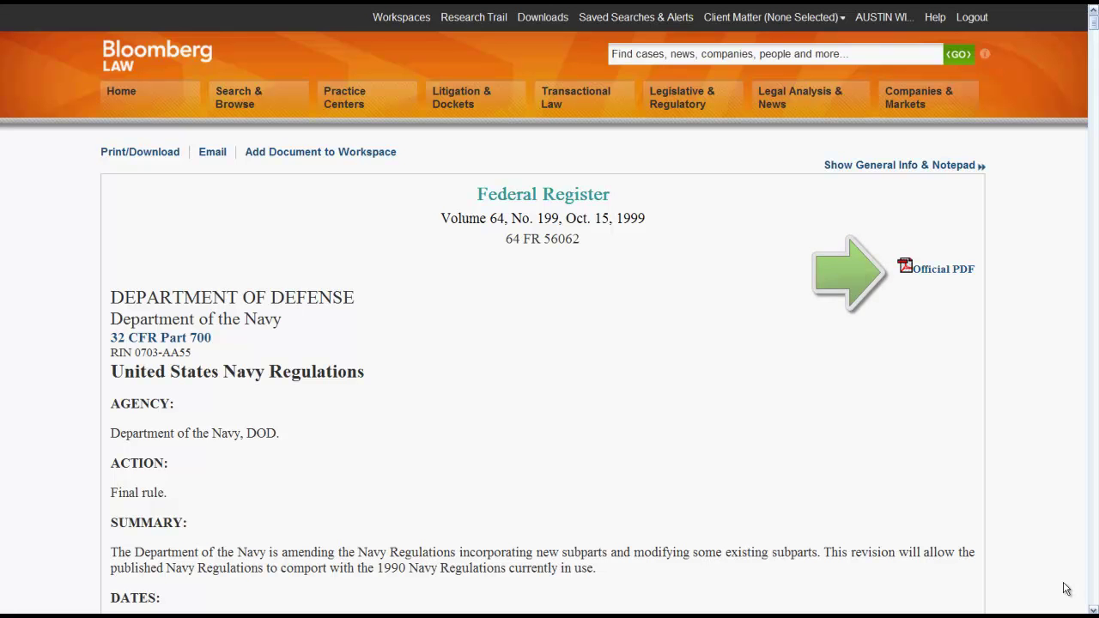
# Step: Scroll through the 64 FR 56062 United States Navy Regulations rule
pyautogui.moveTo(1094, 27); pyautogui.dragTo(1096, 37)
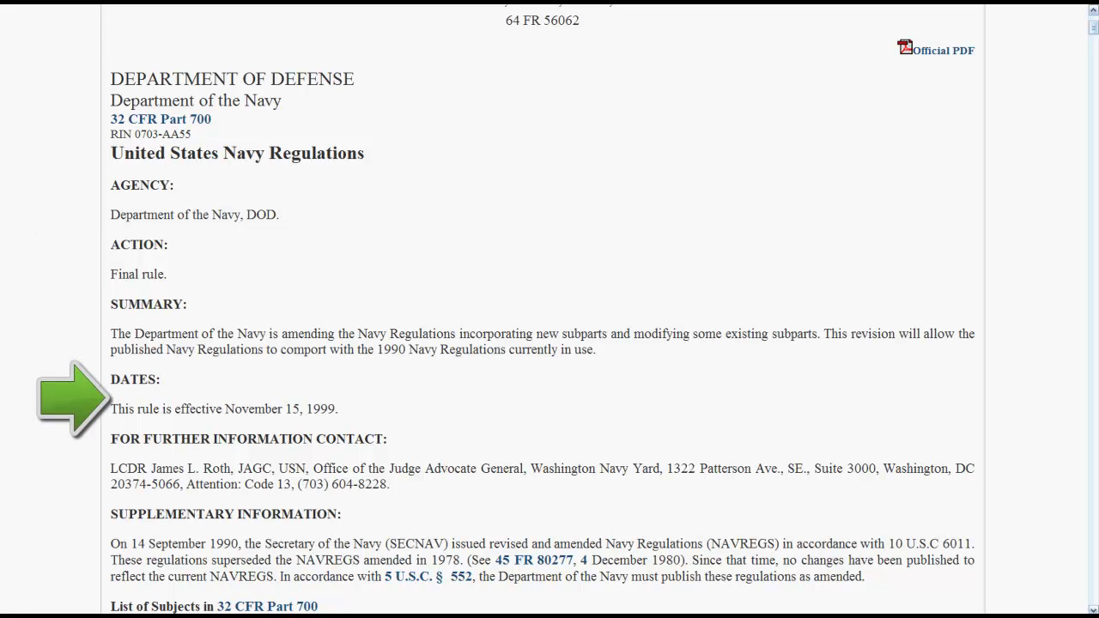
pyautogui.moveTo(1093, 29); pyautogui.dragTo(1095, 115)
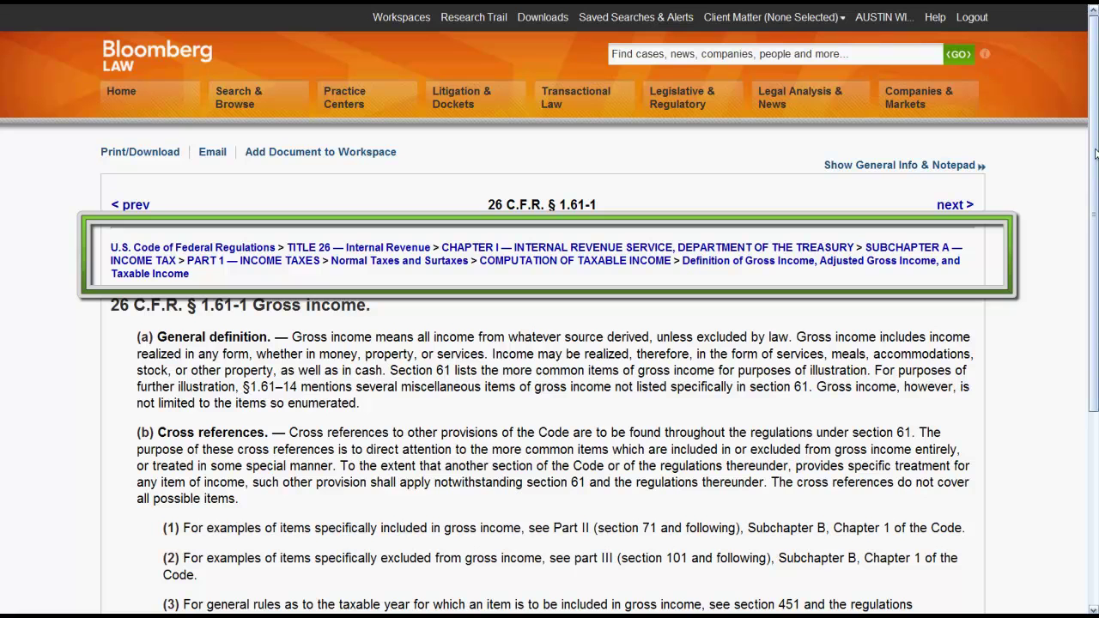
pyautogui.moveTo(1094, 153); pyautogui.dragTo(1092, 253)
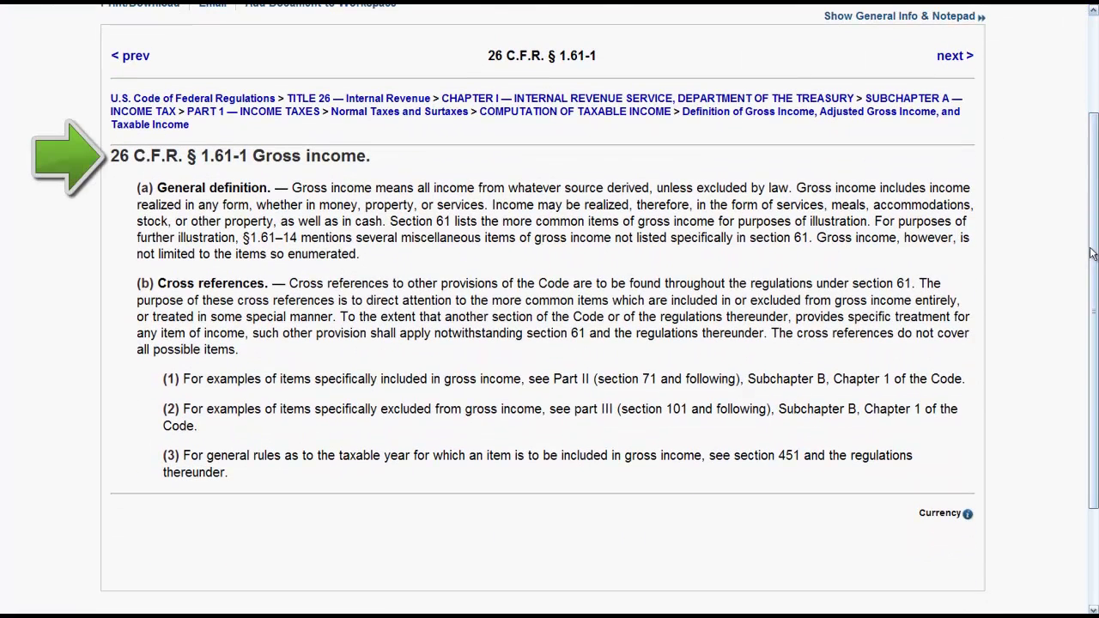